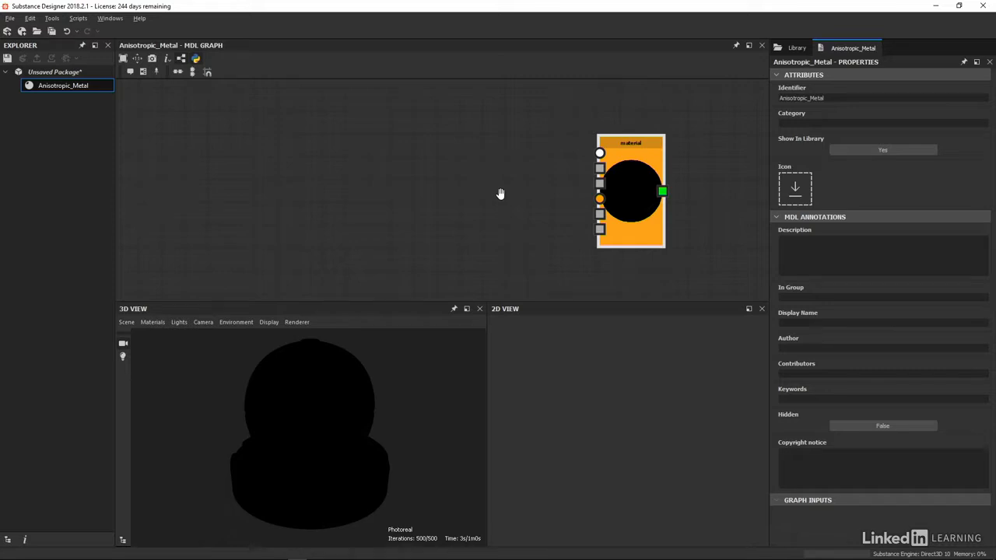
Step: Add a microfacet_ggx_smith_bsdf node to the empty graph area ahead of the material node
click(444, 171)
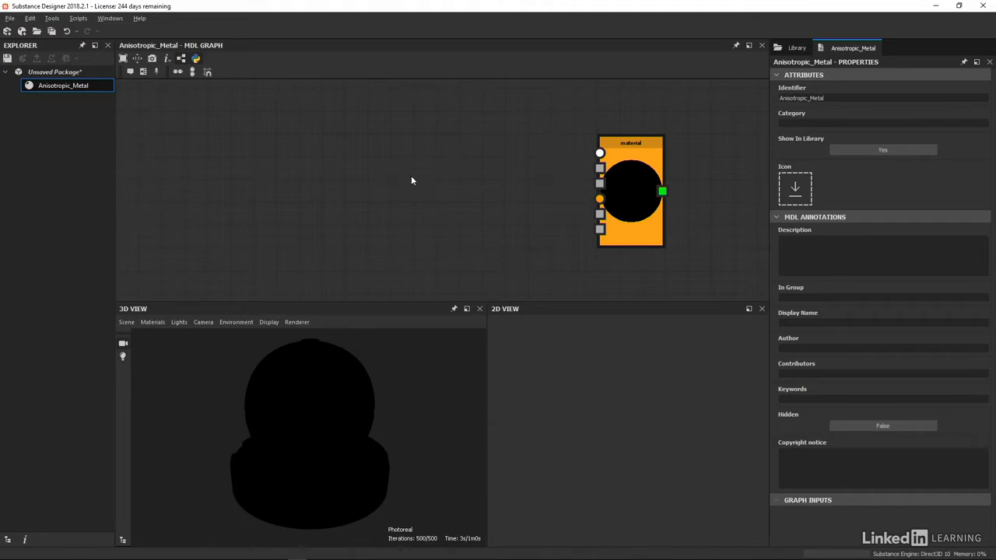
key(space)
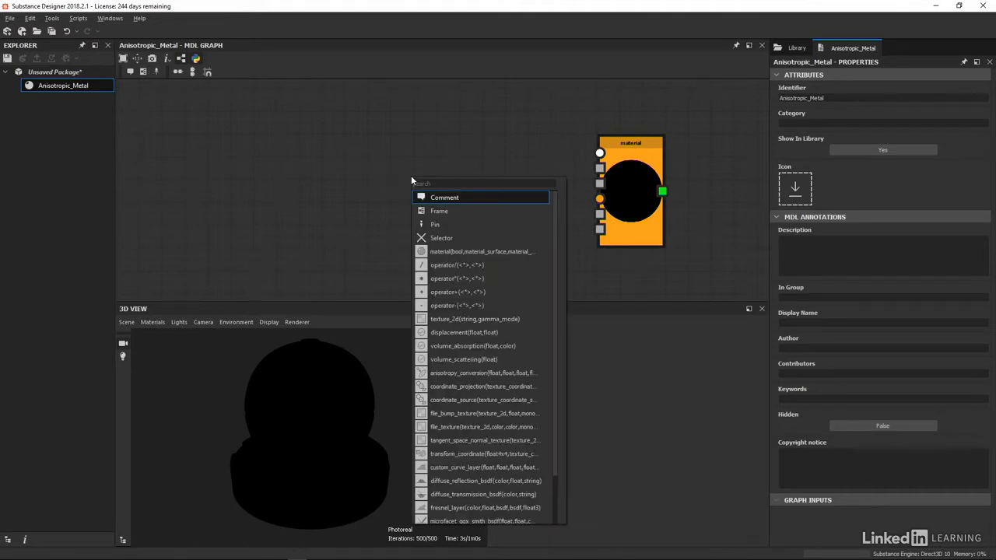
text(ggx)
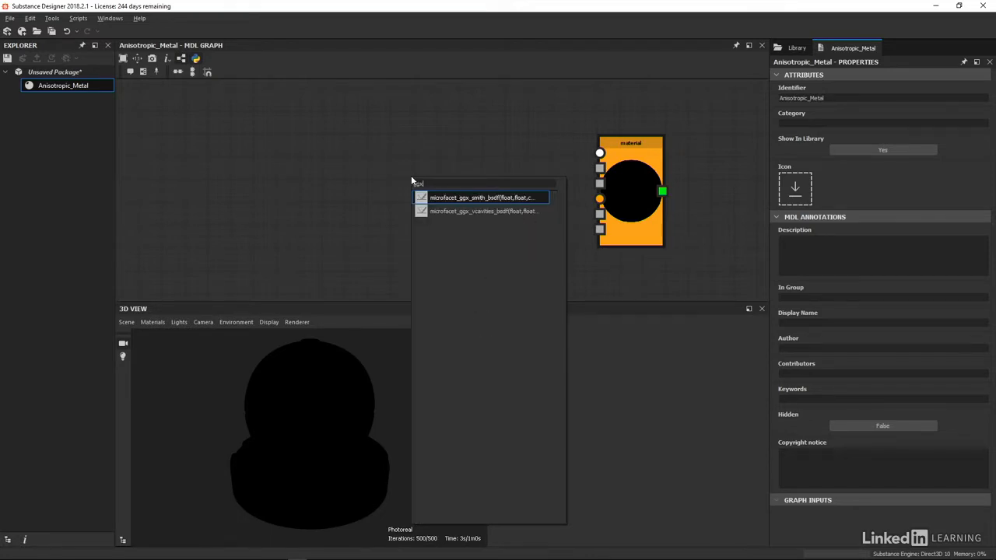
click(483, 199)
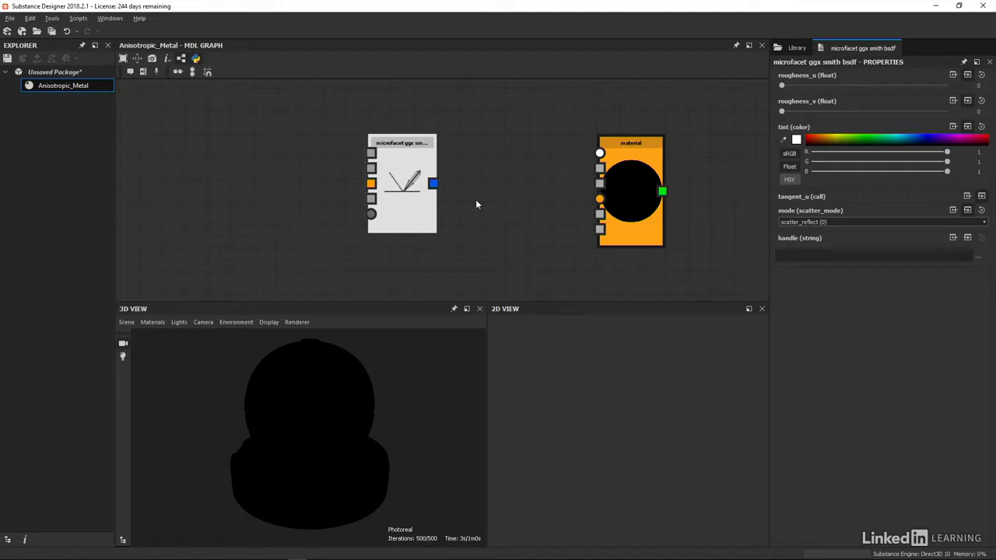
mouse_move(399, 180)
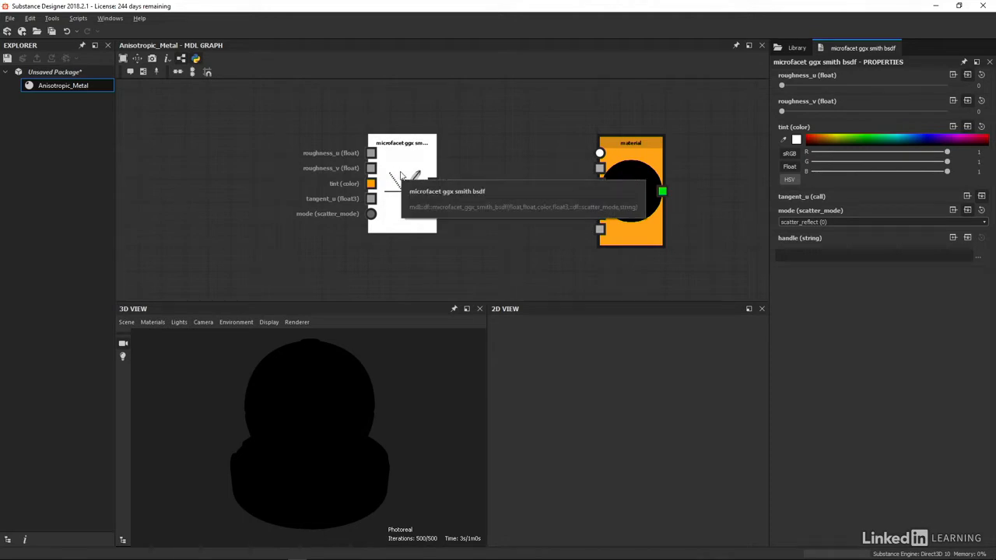
scroll(400, 176, up, 1)
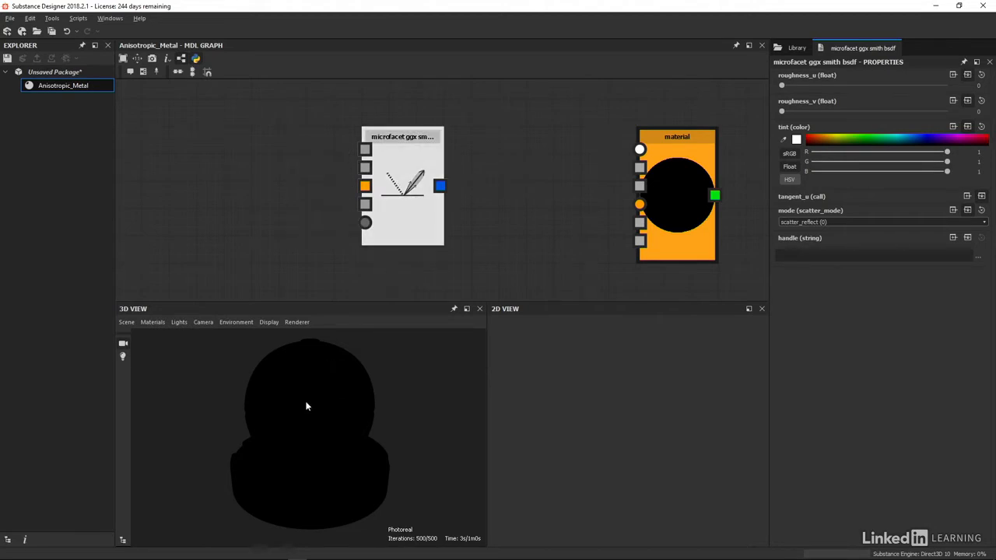
drag(439, 185, 639, 167)
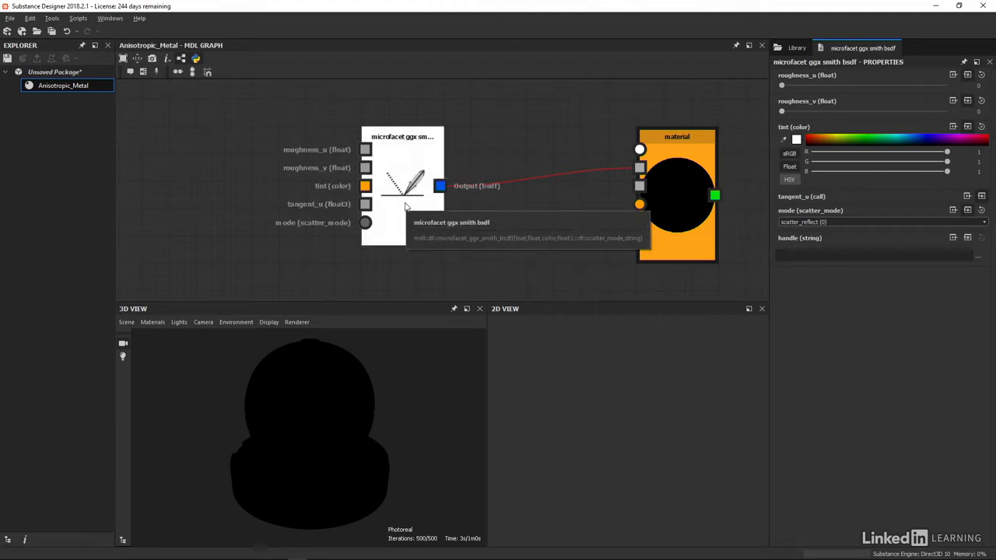
click(516, 183)
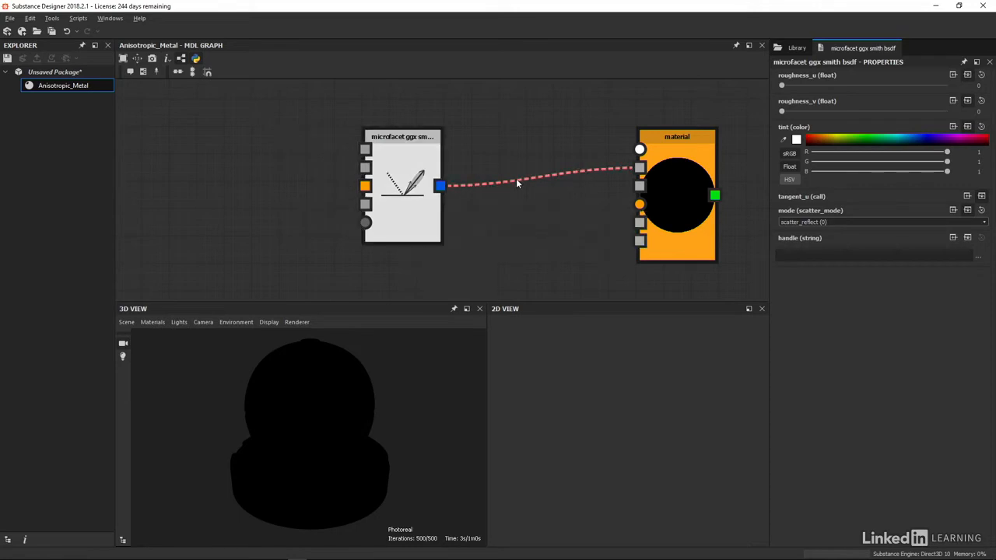
key(Delete)
Step: Attach a material_surface node to the microfacet ggx smith bsdf output and link it to the material node's surface input
drag(499, 185, 519, 185)
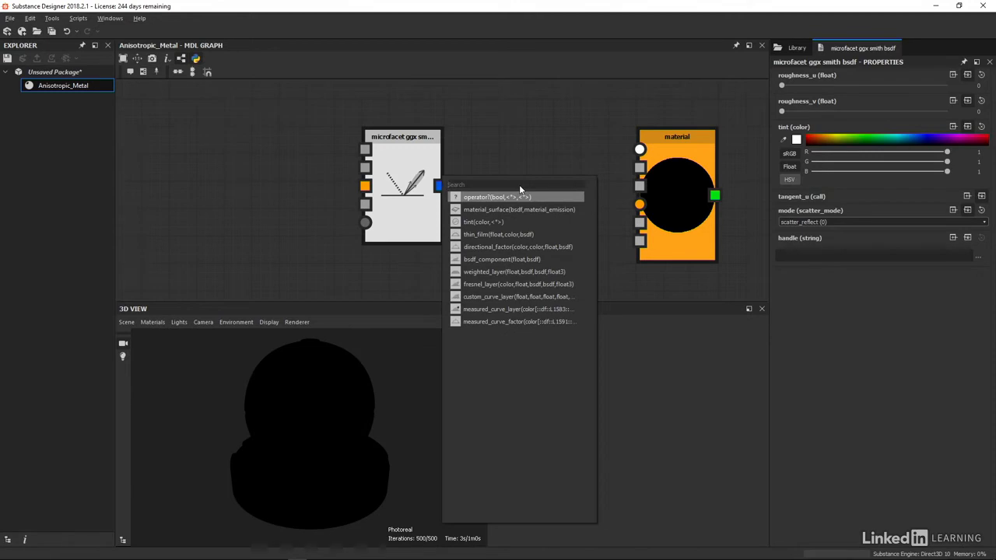
text(surface)
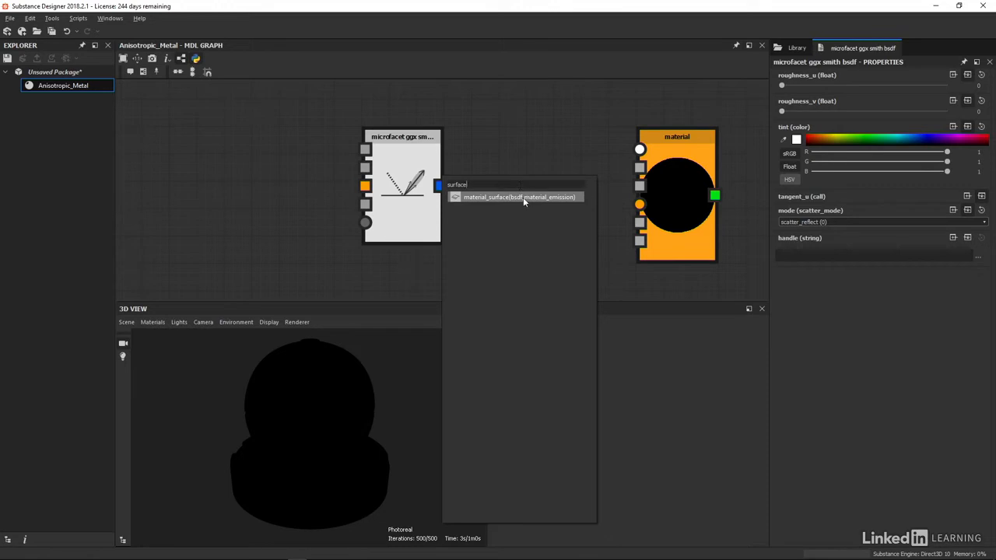
click(522, 197)
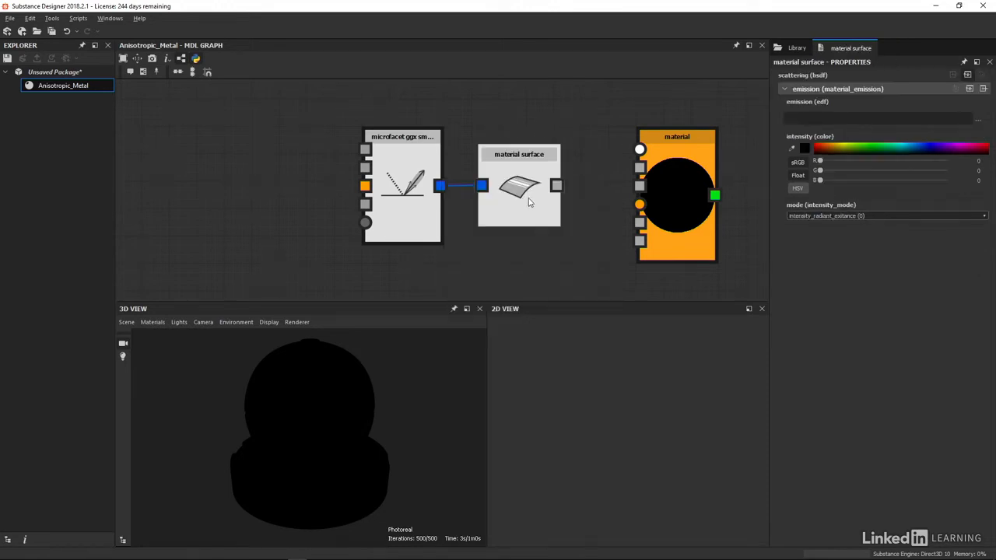
drag(556, 186, 641, 167)
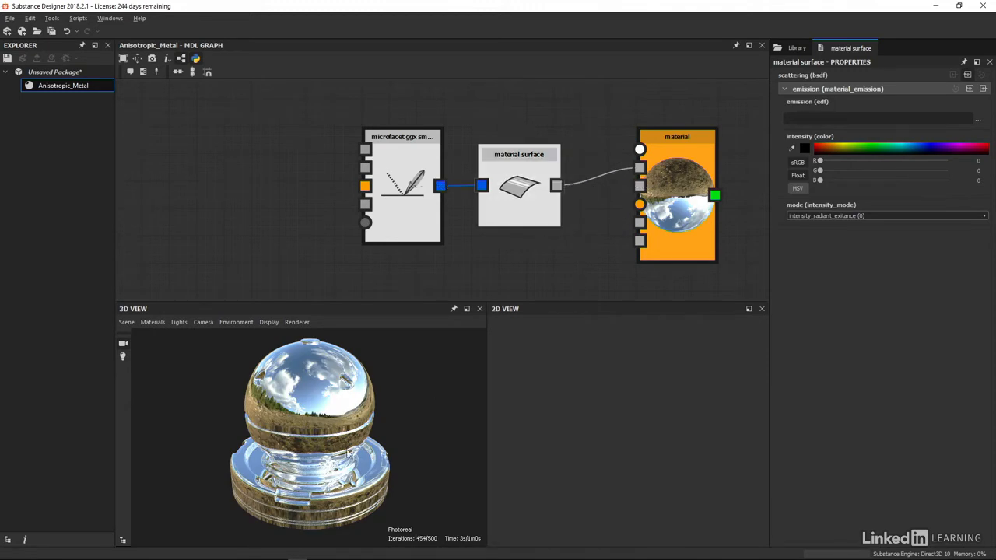
drag(328, 469, 348, 471)
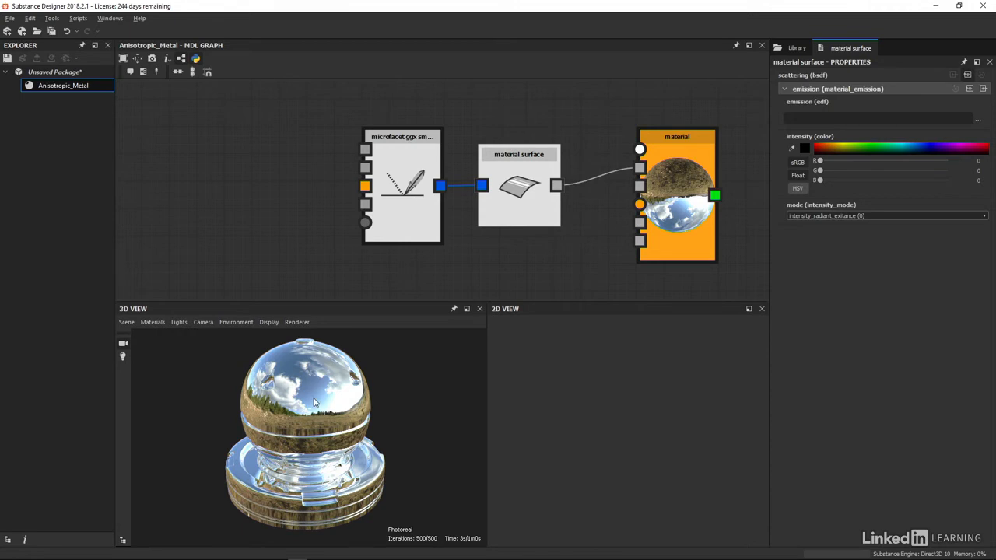
Step: Create a color node feeding the microfacet node's tint input and make it an exposed parameter
drag(285, 205, 265, 206)
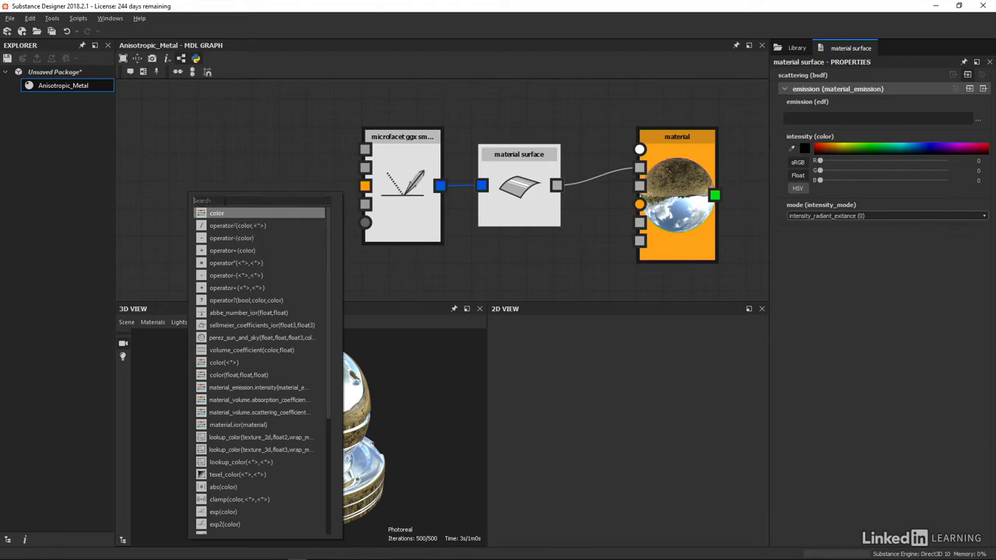
click(214, 212)
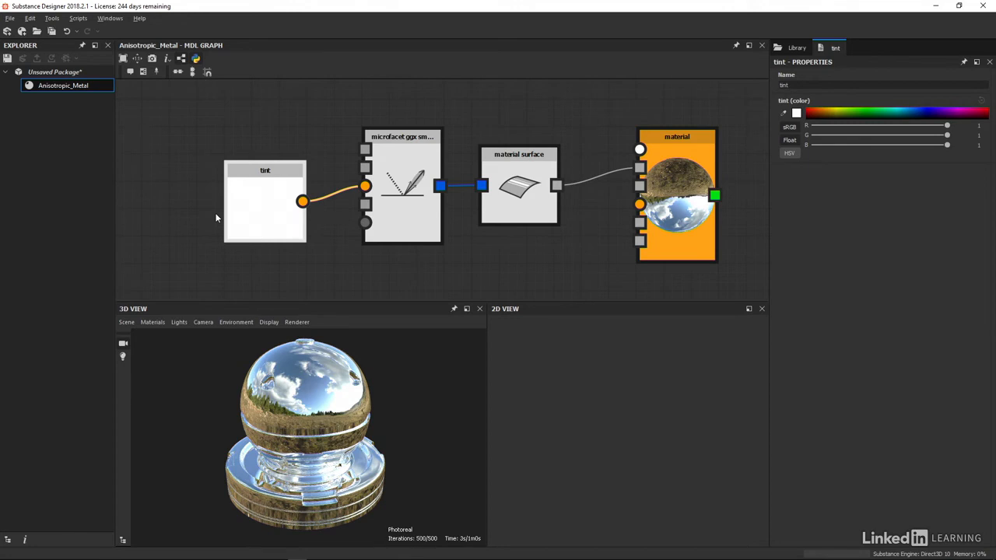
right_click(260, 202)
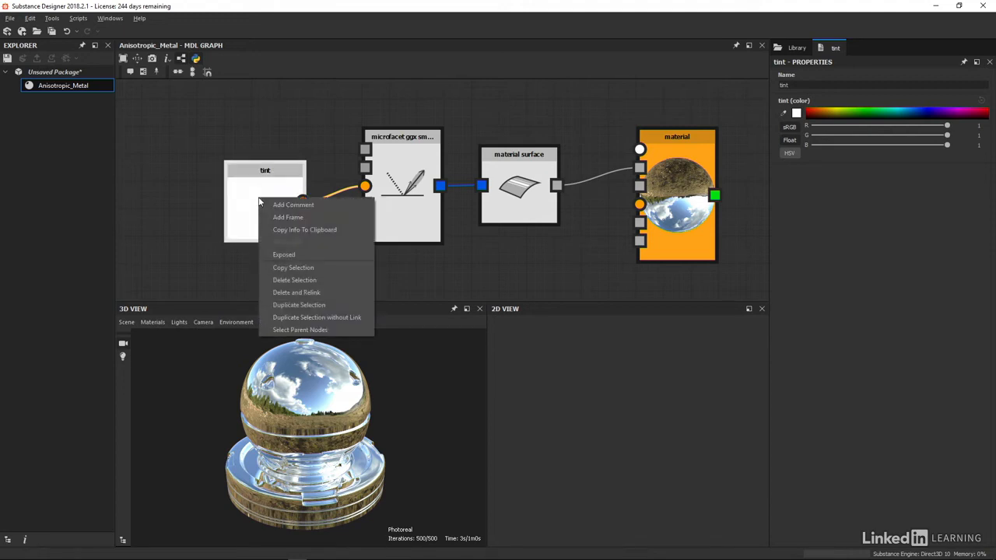
click(300, 256)
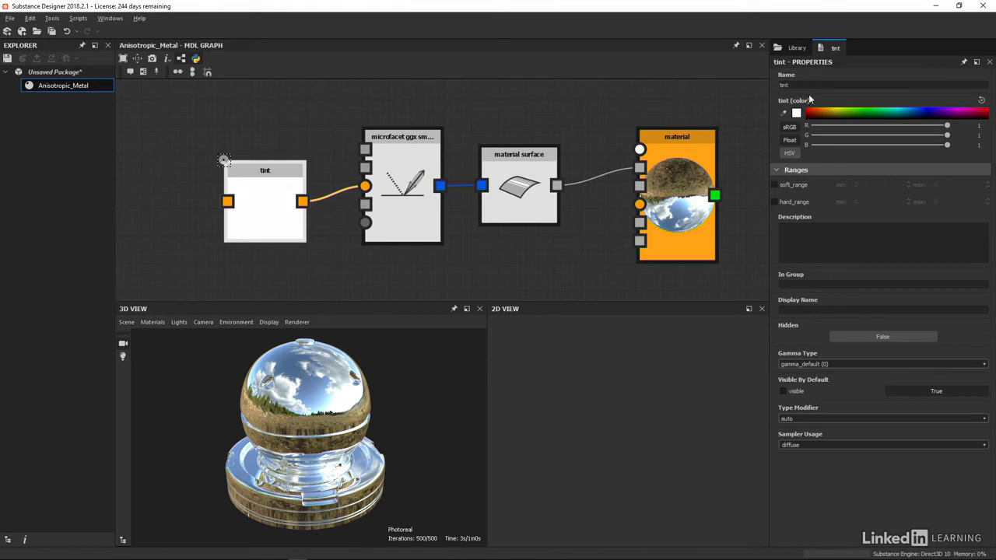
Step: Rename the exposed tint node to Tint_Colour and reuse that text as its display name
double_click(783, 84)
text(Tint_Colour)
key(Return)
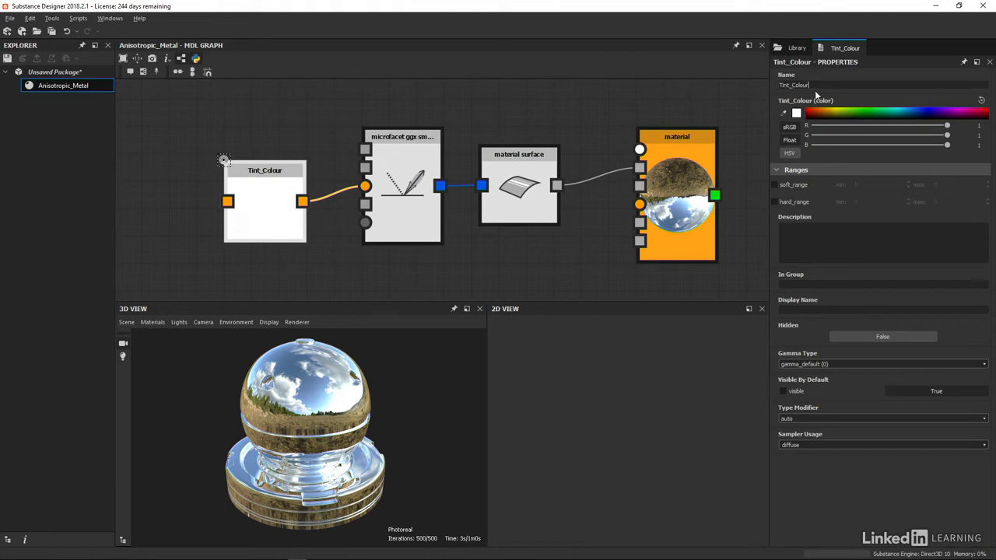
double_click(782, 84)
key(ctrl+c)
click(855, 309)
key(ctrl+v)
Step: Assign Tint_Colour to the Surface group and give it the description "Tints the surface colour."
key(shift+Tab)
text(Surfac)
text(Tints)
text( the surface co)
text(lour.)
click(535, 258)
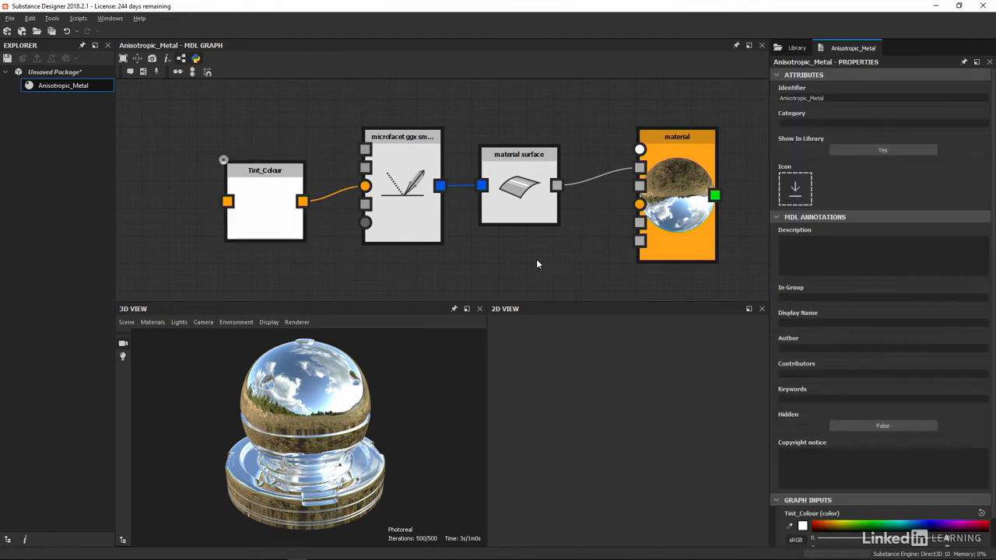
Step: Set the Tint_Colour graph input to a gold colour with R 0.9, G 0.65 and B 0.09
scroll(993, 272, down, 1)
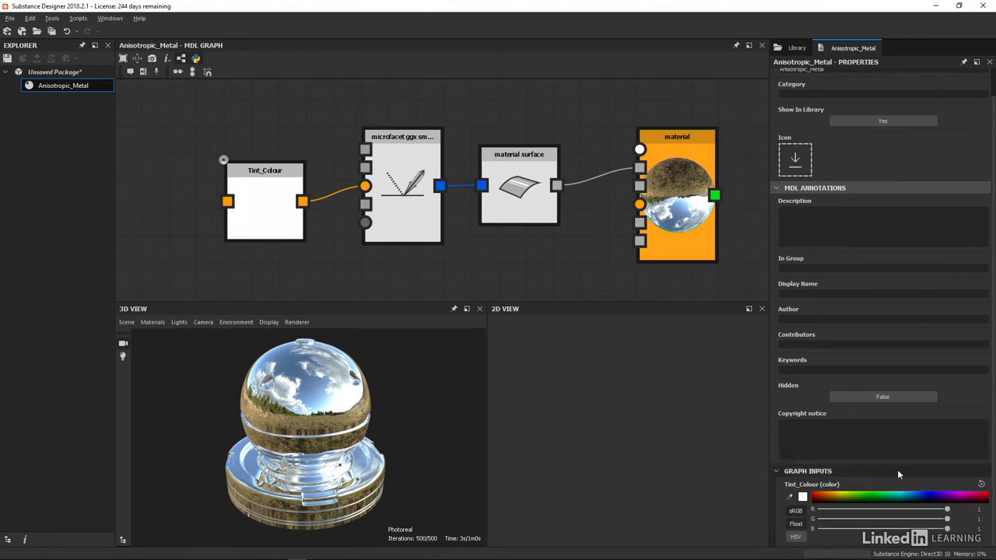
mouse_move(811, 488)
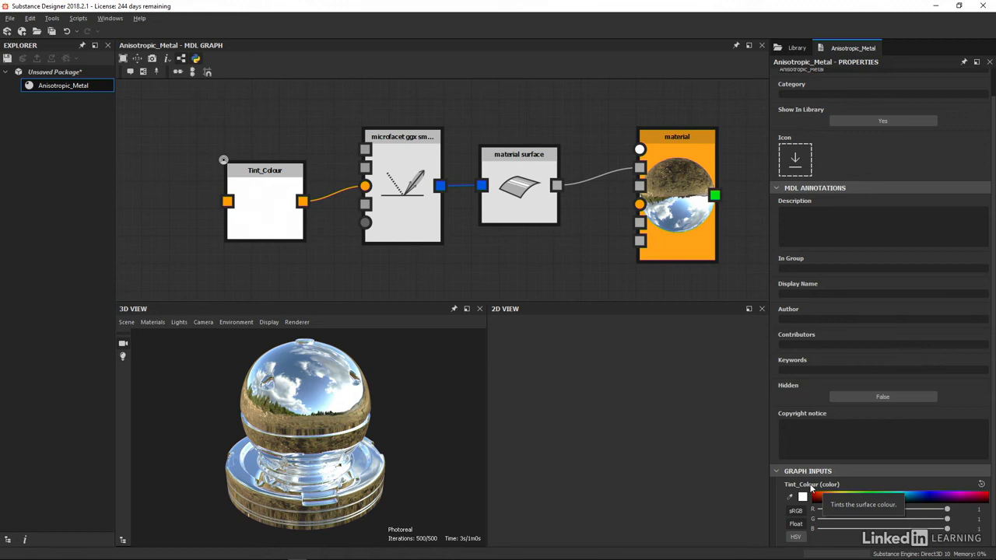
click(802, 498)
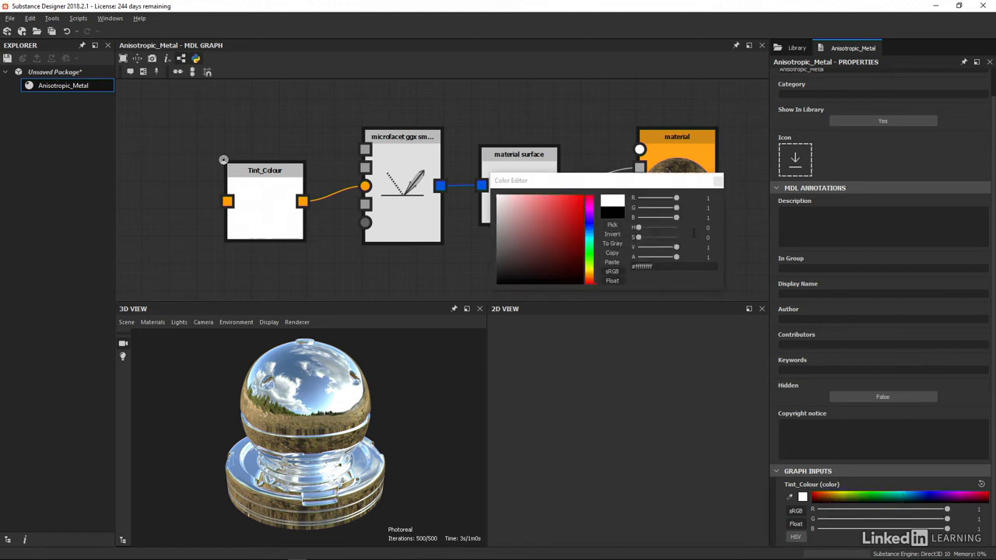
click(708, 198)
text(0.9)
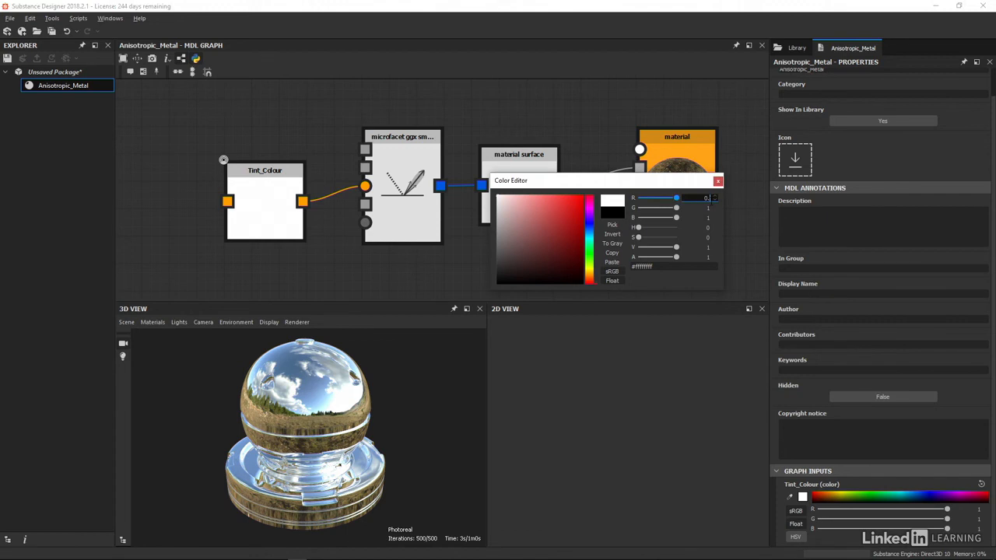
key(Tab)
text(0.)
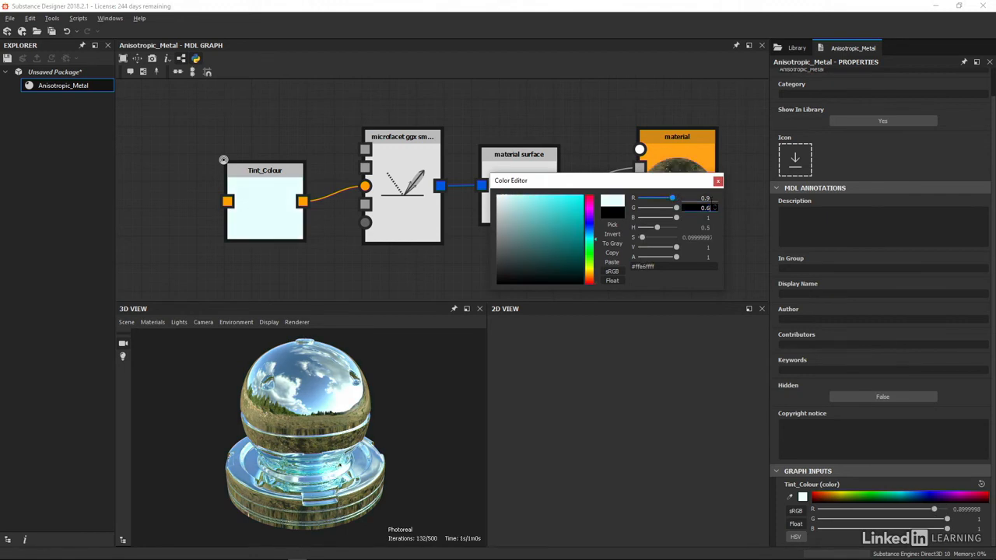
text(65)
key(Tab)
text(0.09)
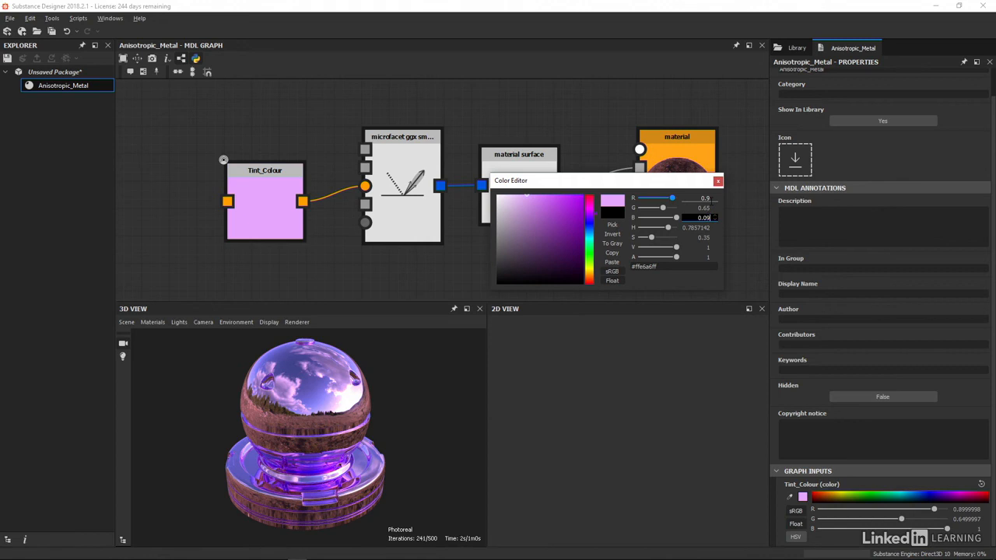
key(Tab)
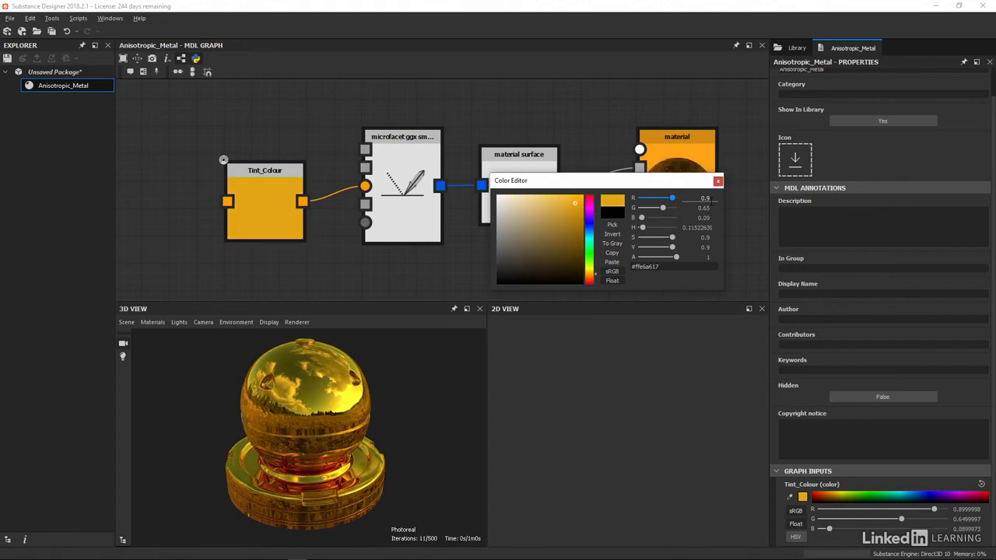
click(717, 181)
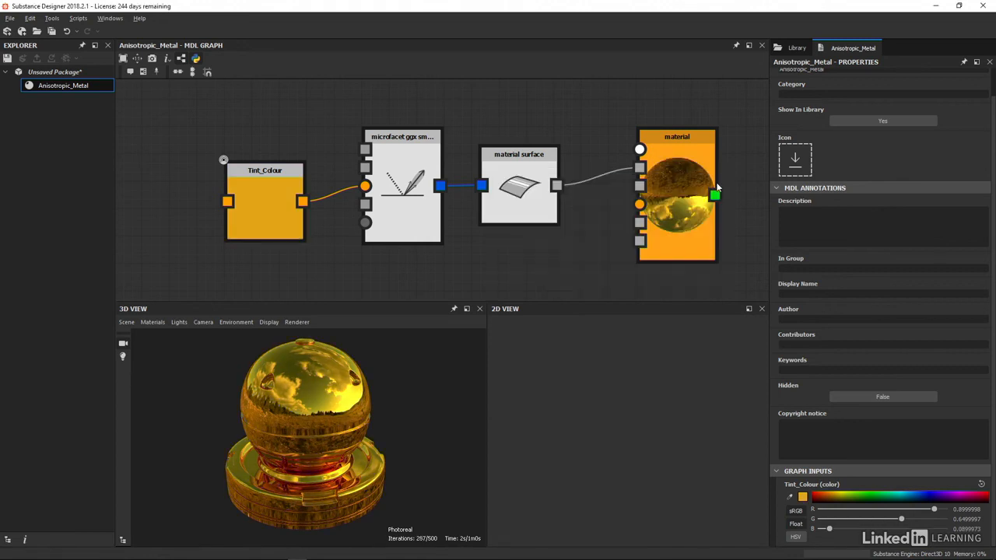